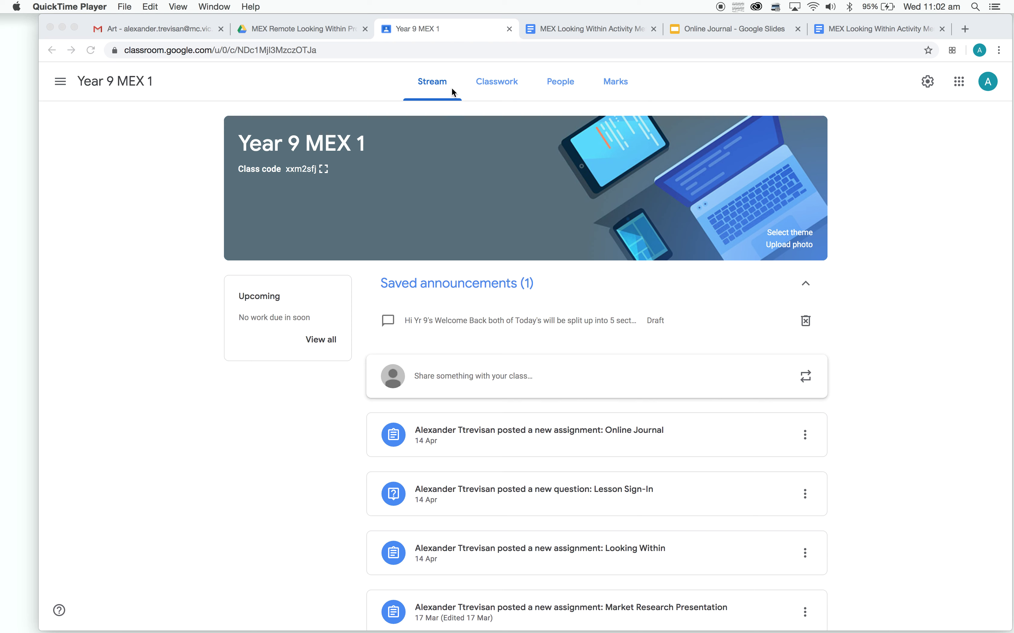
Go to the class's Classwork and expand the Looking Within assignment details.
click(497, 82)
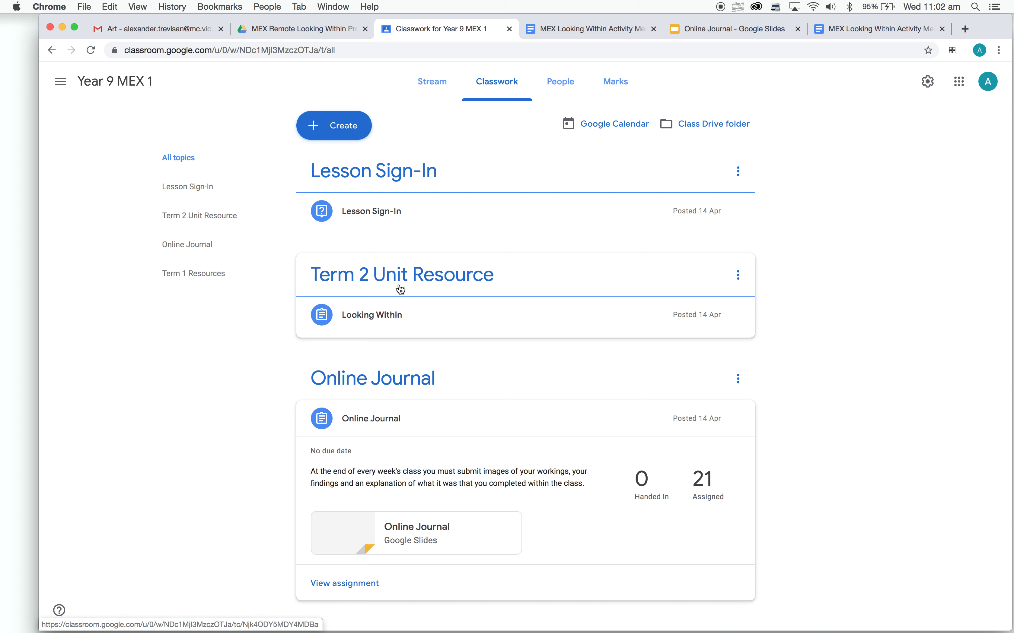
click(385, 327)
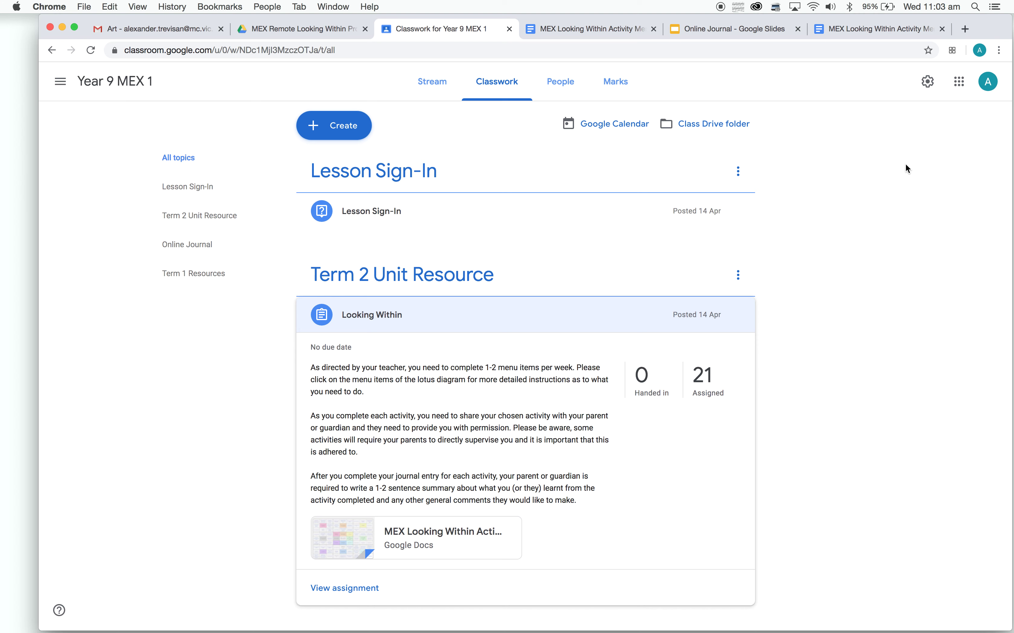
Bring up the MEX Looking Within Activity Menu document to review its activity grid.
click(577, 25)
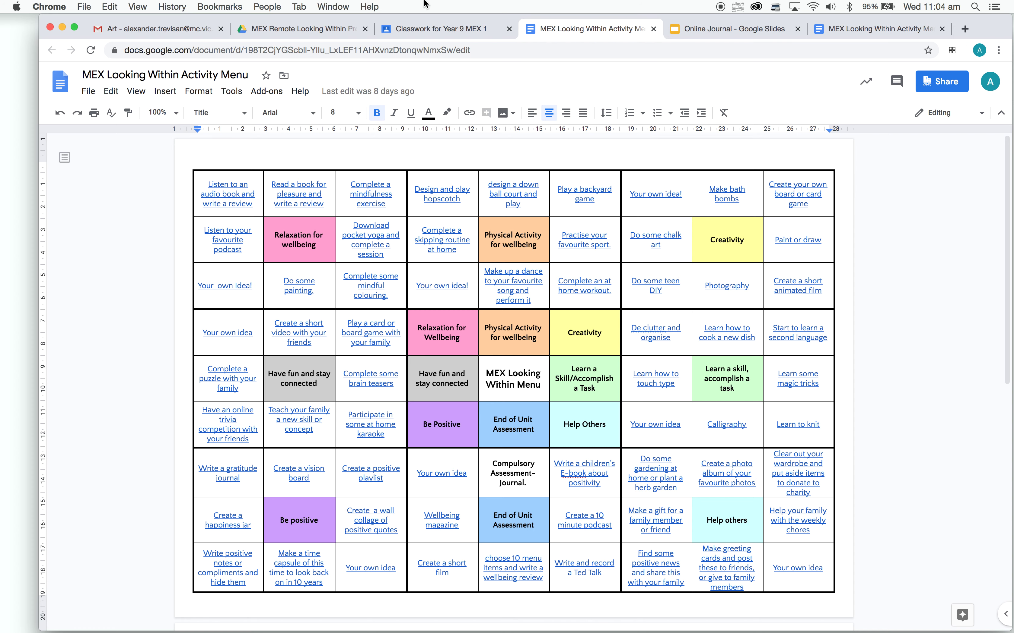
Find the Online Journal assignment in Year 9 MEX 1 classwork and open its linked slides.
click(444, 27)
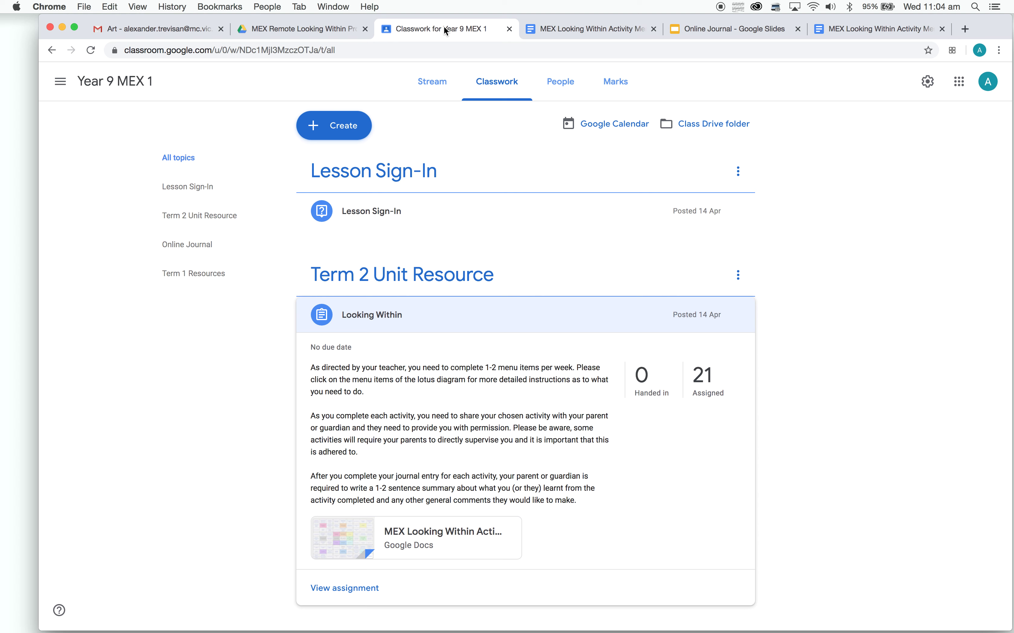
click(430, 86)
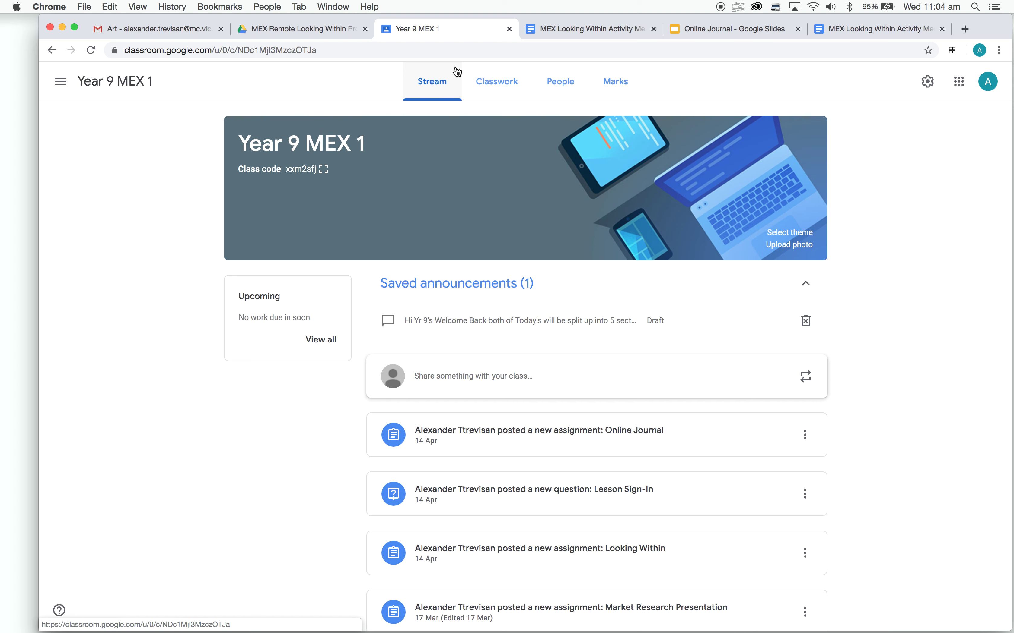
click(502, 88)
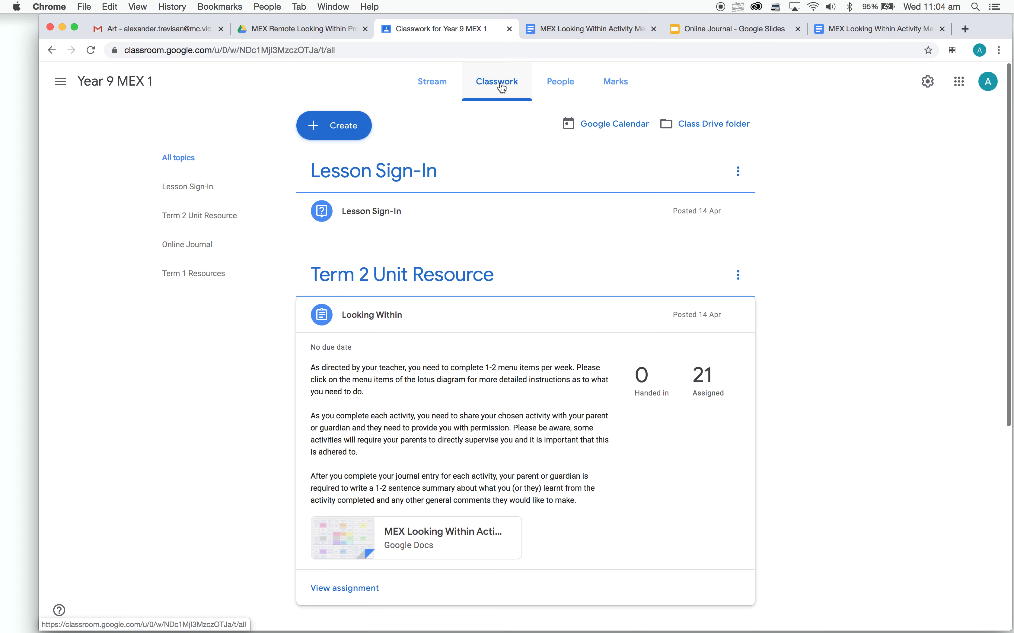
scroll(488, 227, down, 2)
scroll(489, 229, down, 5)
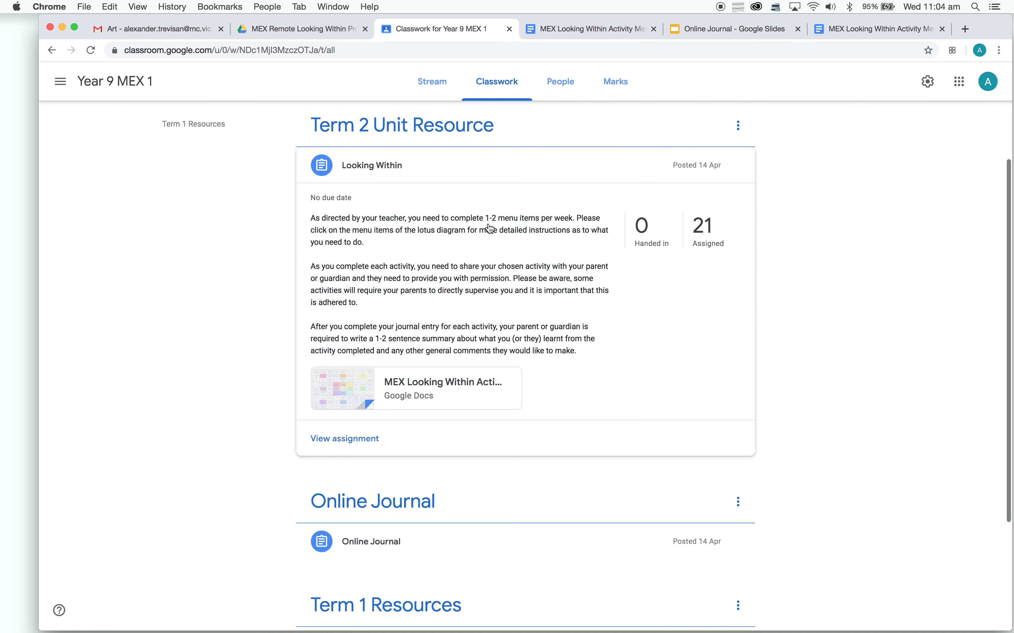
scroll(489, 228, down, 4)
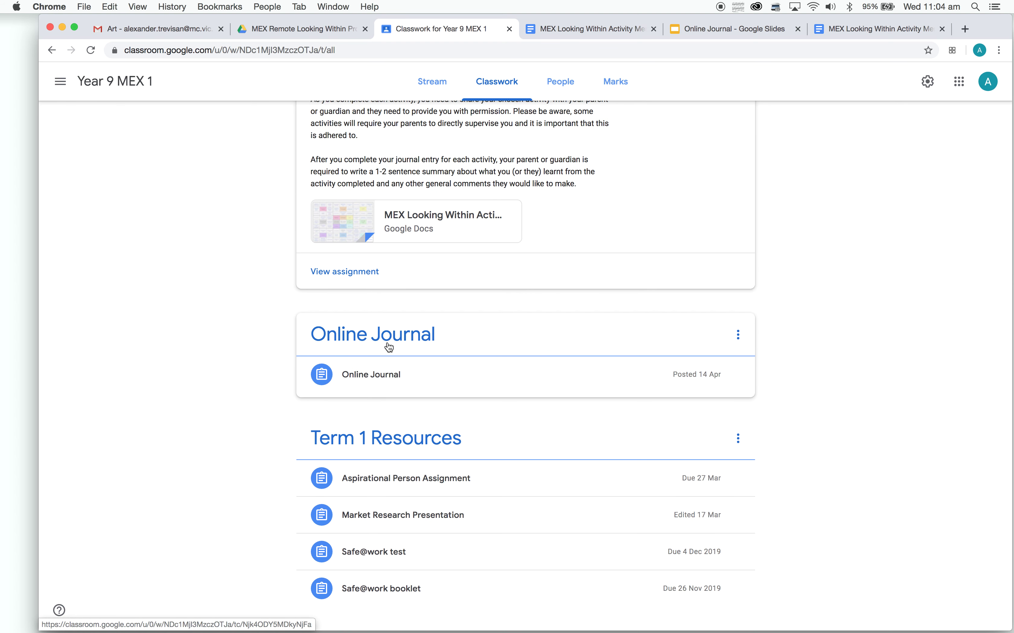
click(375, 386)
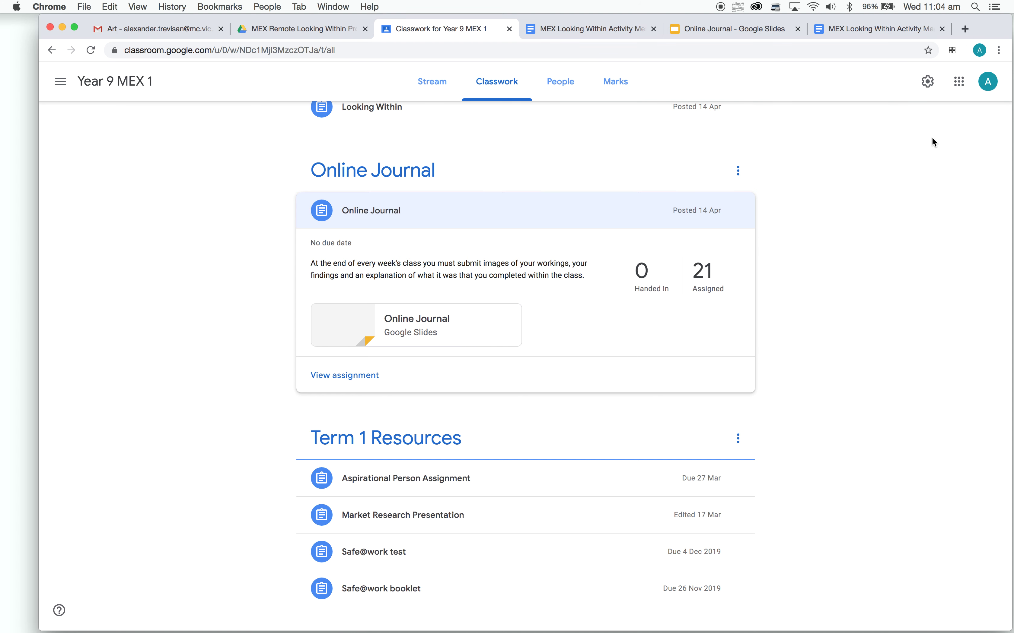
click(706, 27)
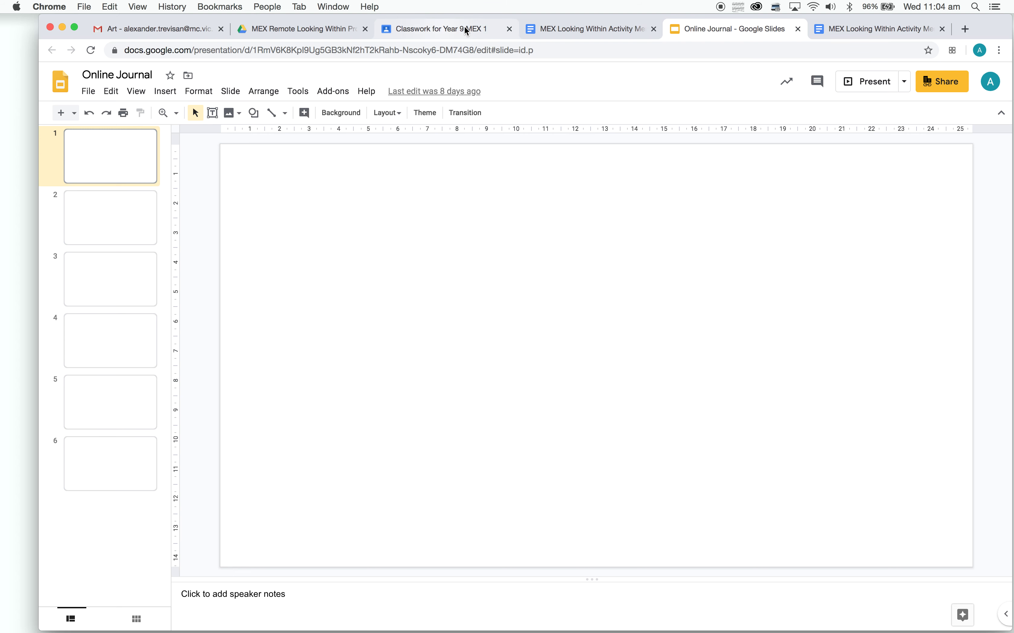
Return to the activity menu and reveal the 'Read a book!' link behind the reading activity.
click(565, 29)
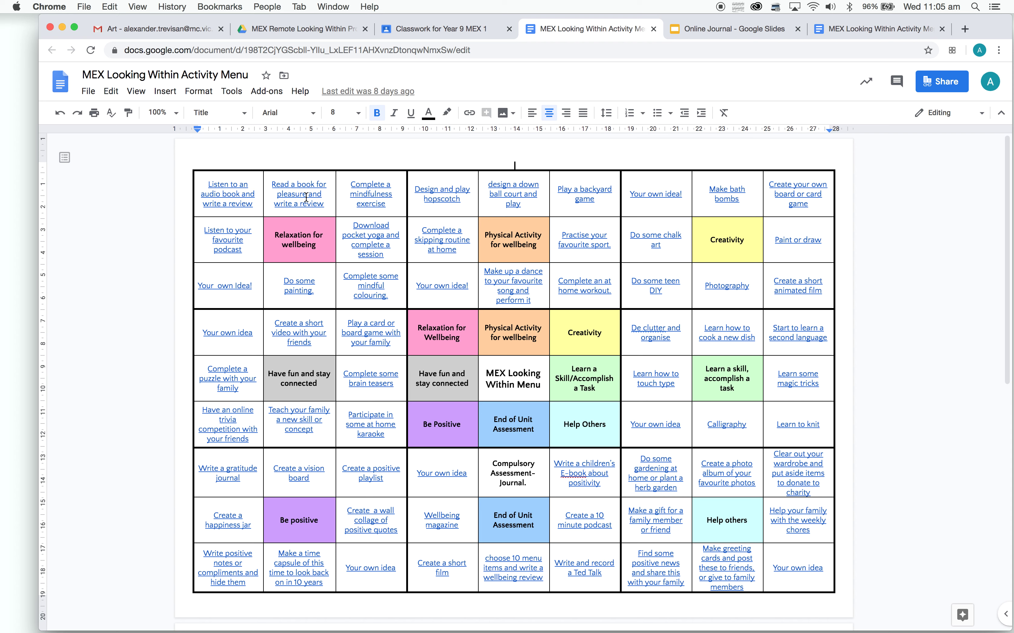
click(306, 197)
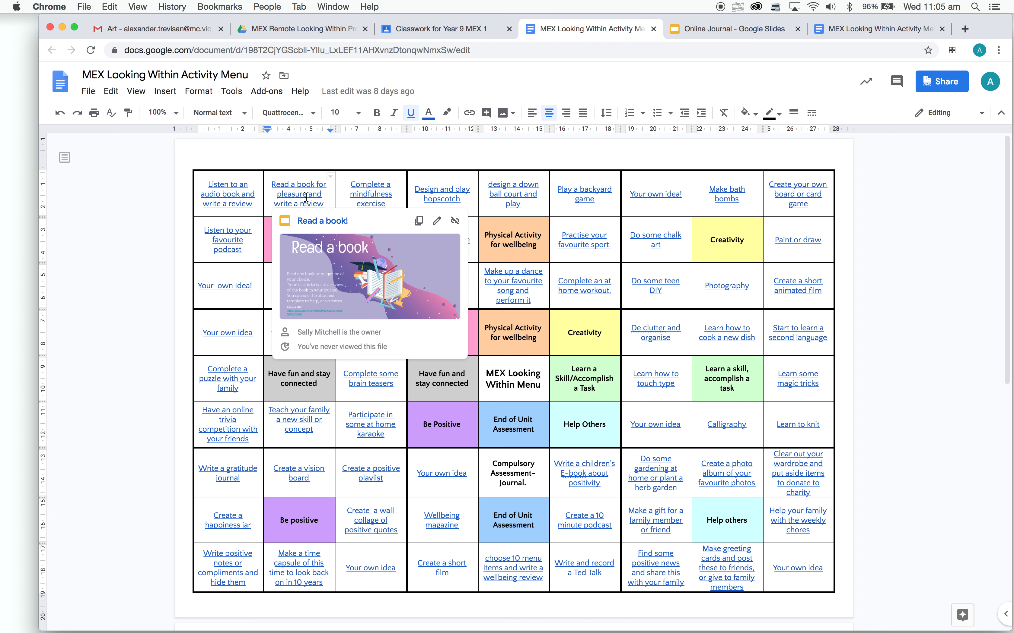
Open the linked 'Read a book!' slides, then come back to the Online Journal presentation.
click(323, 222)
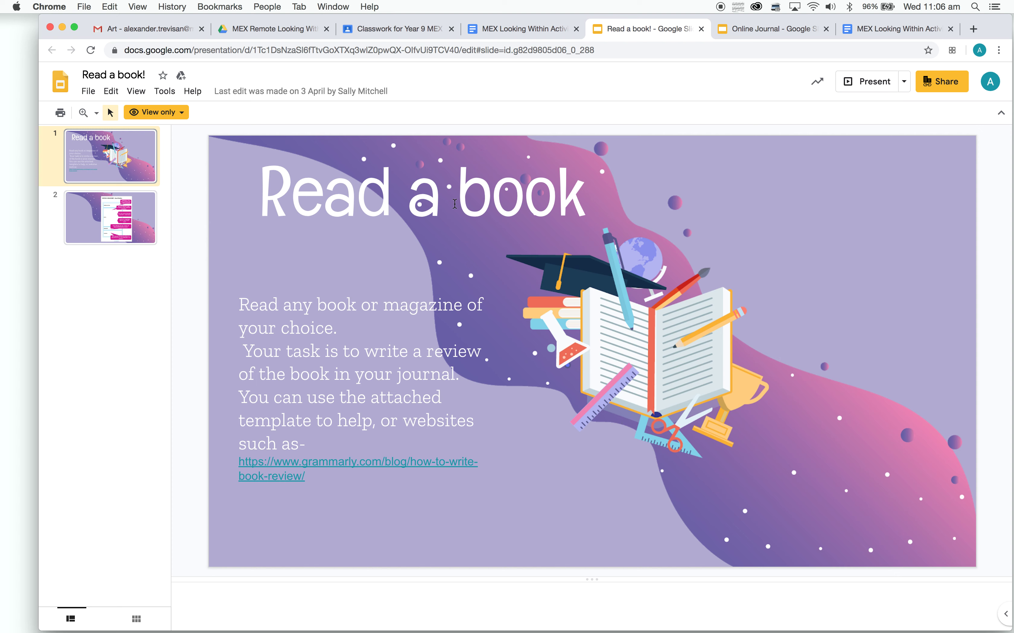
click(763, 30)
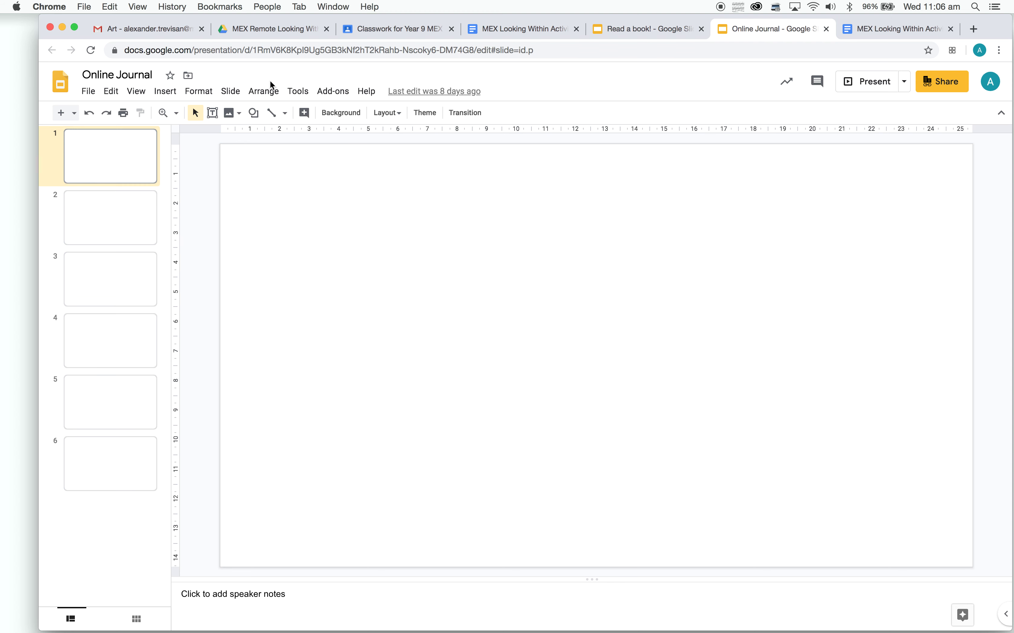
Draw a wide text box near the top of slide 1.
drag(328, 20, 373, 20)
click(257, 114)
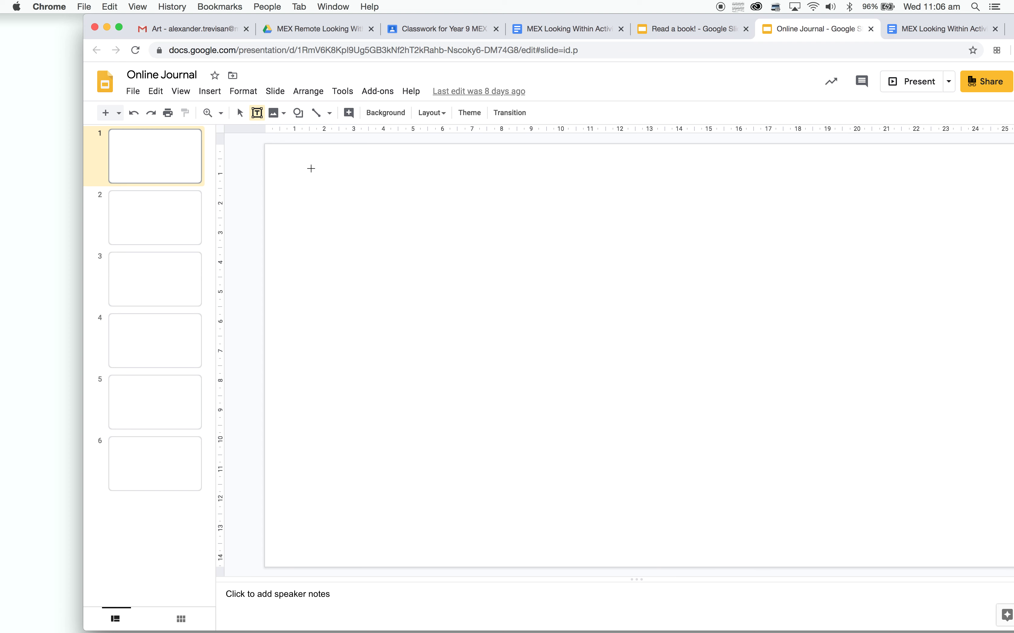
drag(311, 169, 697, 216)
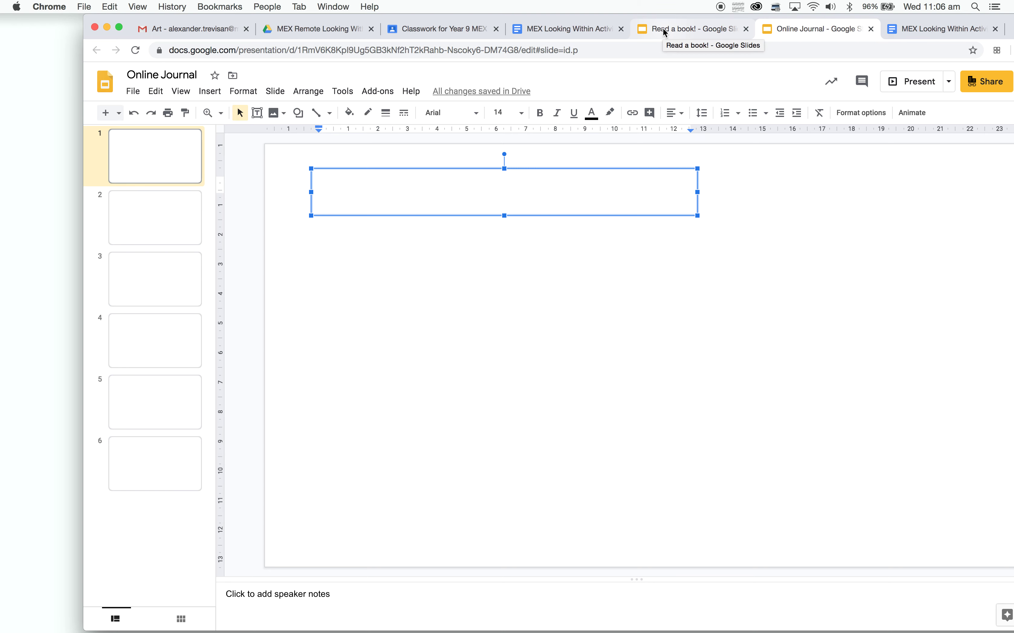
Type 'Relaxation for wellbeing - Read a book or magazine and write a review - Task #1' into it.
click(567, 30)
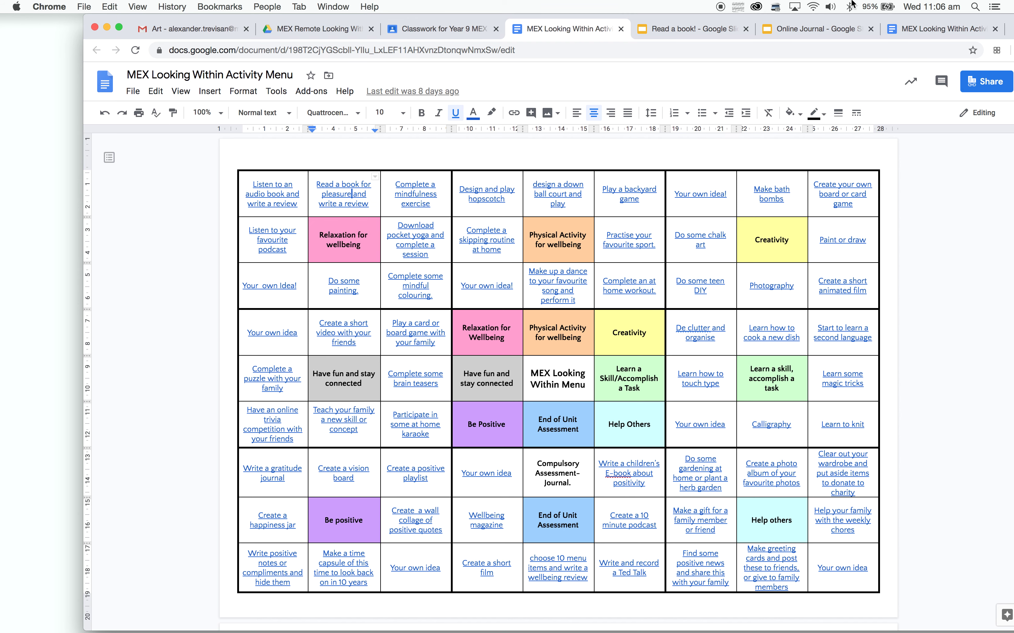
click(816, 33)
text(R)
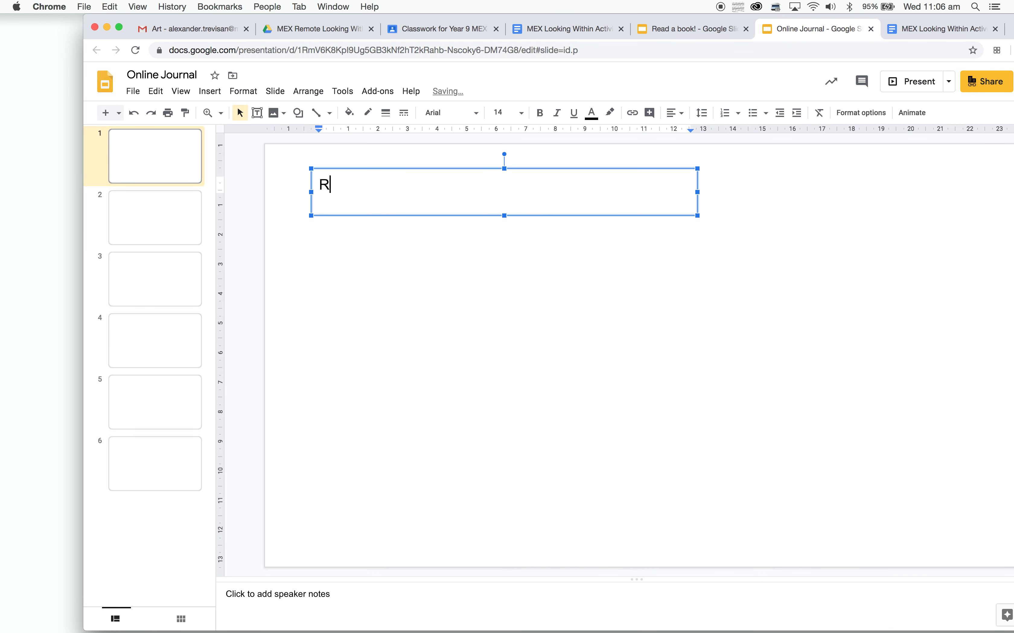
text(elaxation for wel)
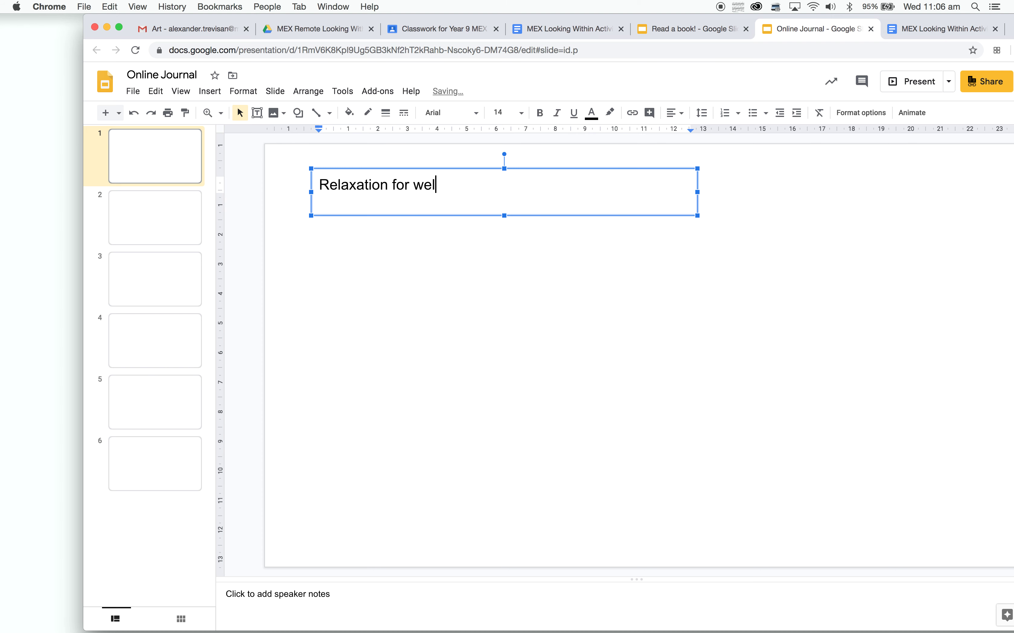
text(lbeing -)
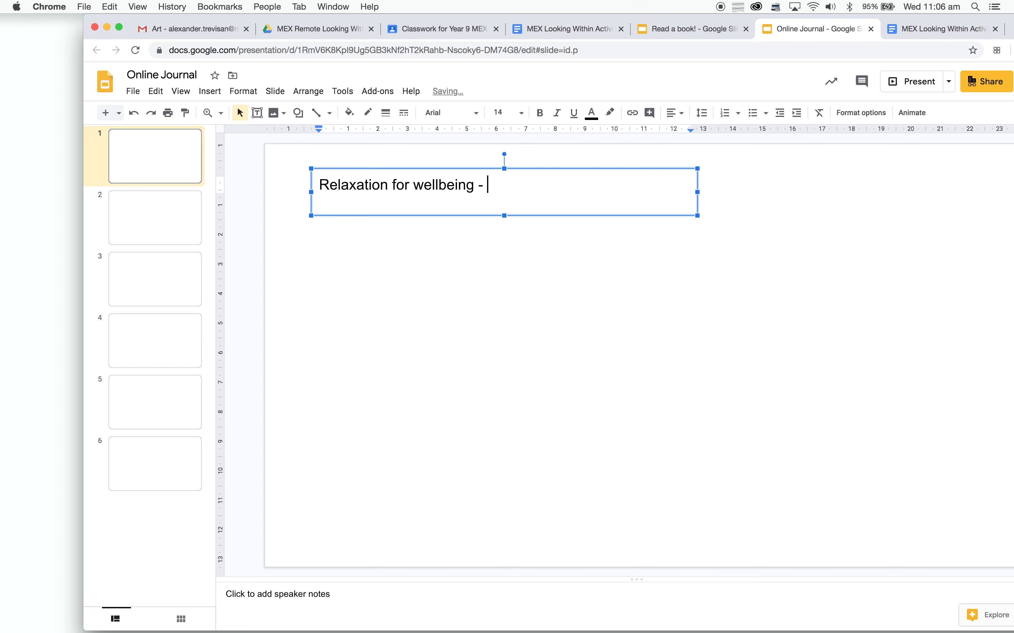
click(582, 26)
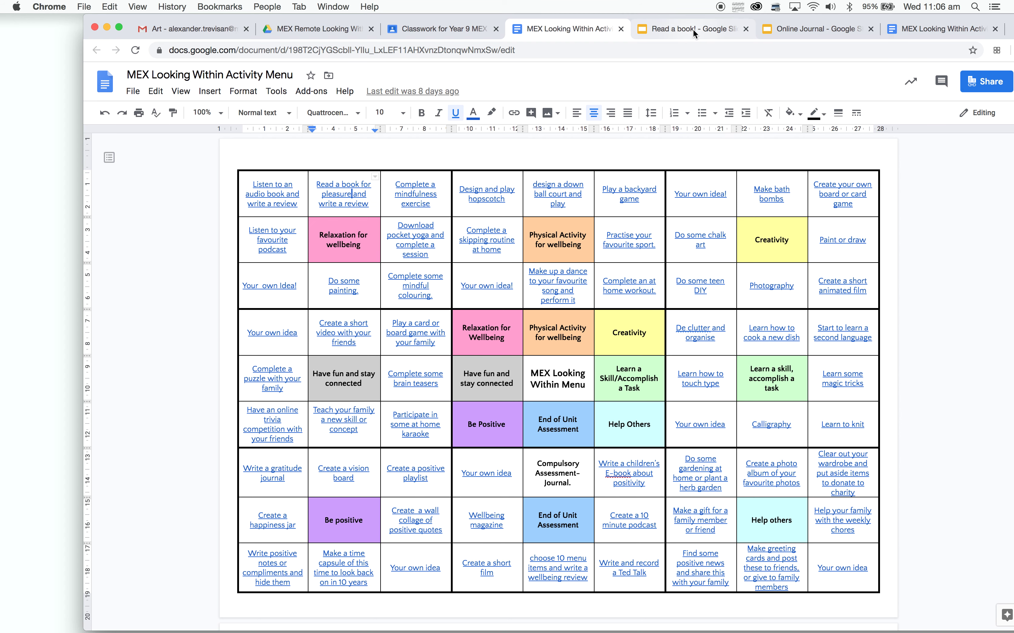
click(811, 30)
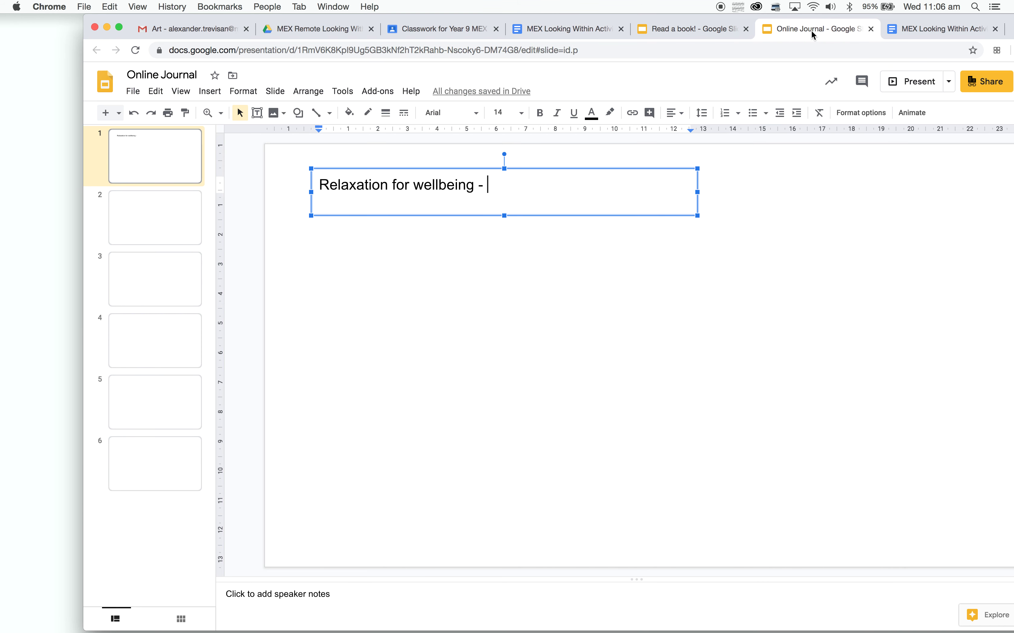
text(Rea)
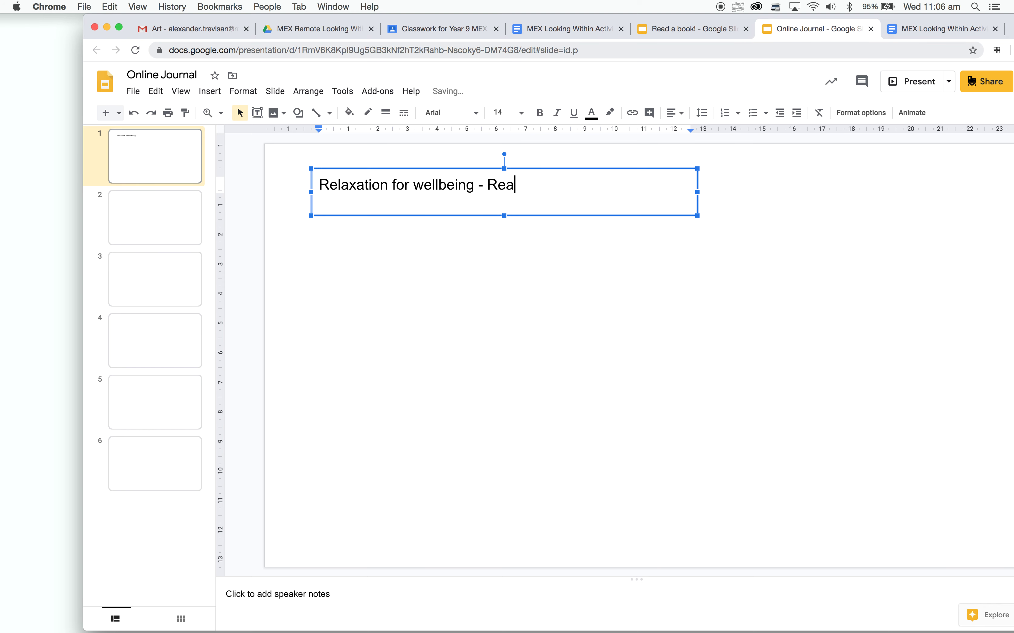
text(d a book or magazine )
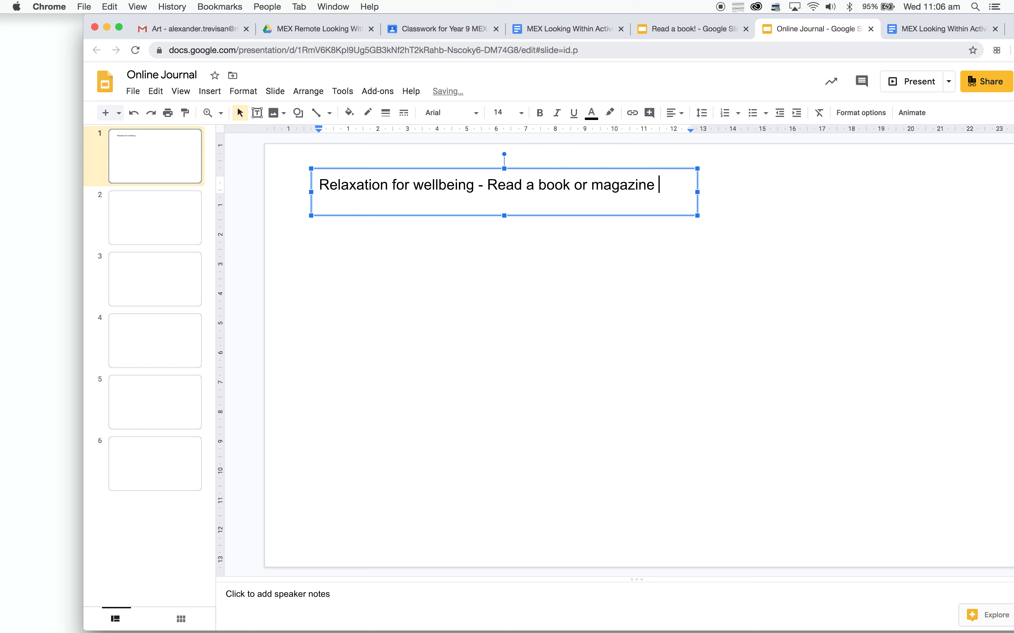
text(and write ar)
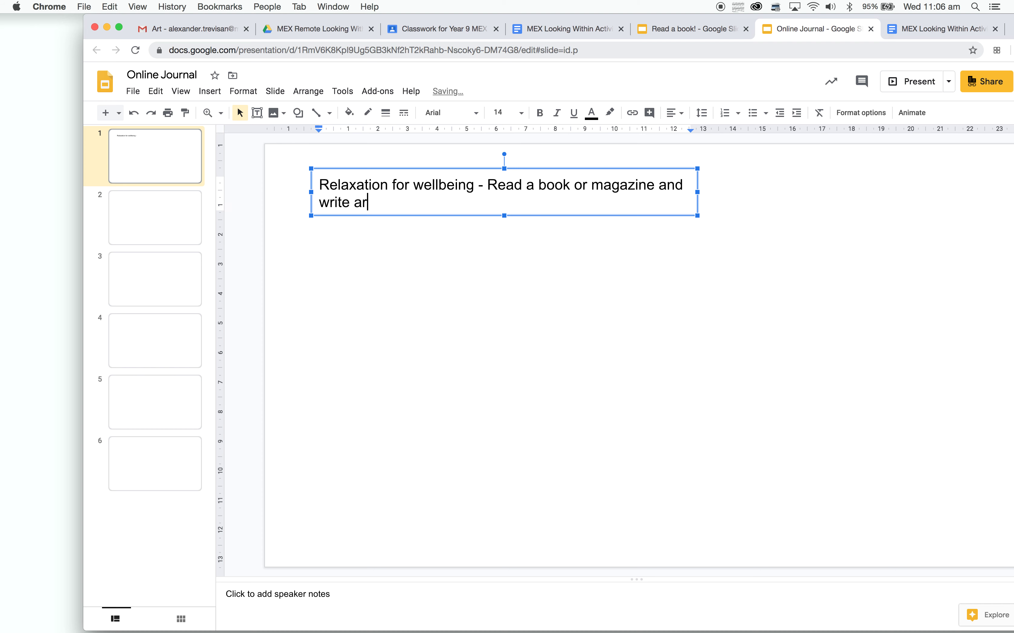
text(eview)
click(362, 202)
click(450, 202)
text(- Task #1)
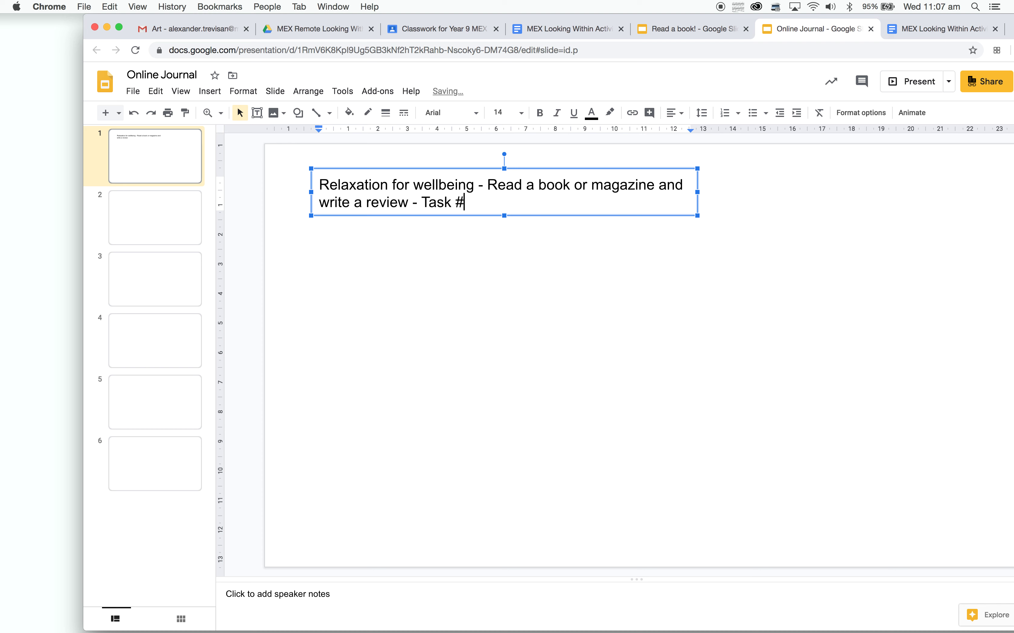
click(419, 285)
Add a wide empty text box across the top of slide 3.
click(154, 269)
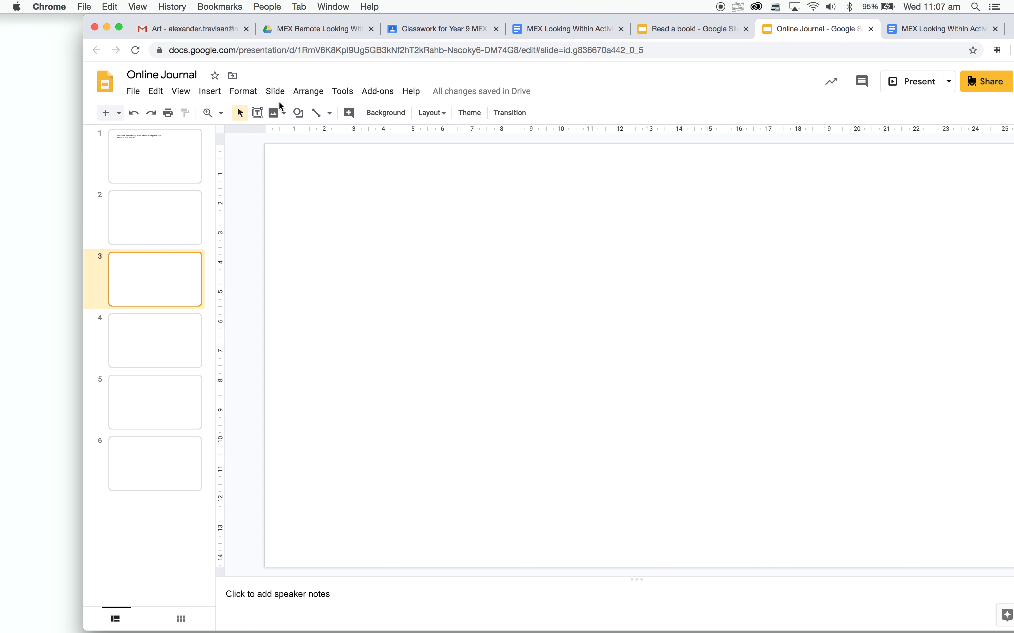
click(257, 113)
drag(287, 171, 675, 209)
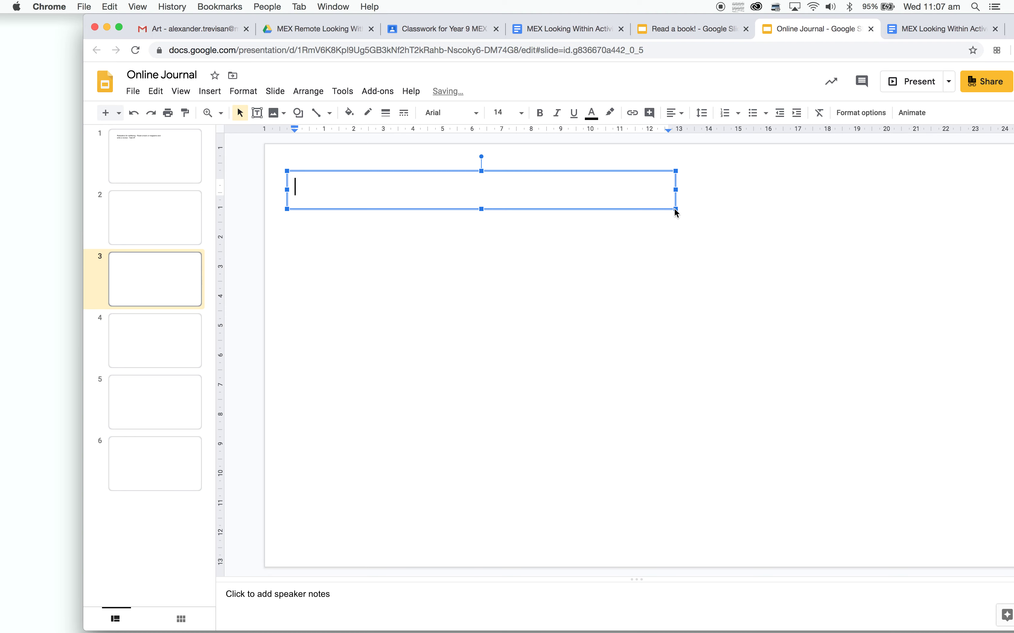
Open the 'Listen to your favourite podcast' link from the activity menu, then return to Online Journal.
click(427, 26)
click(528, 34)
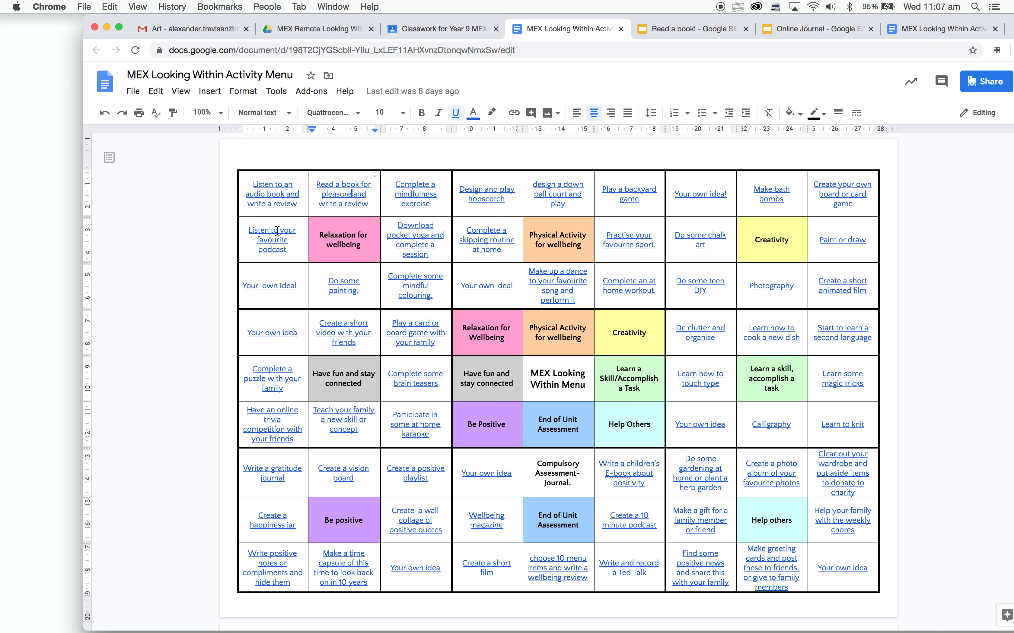
click(282, 239)
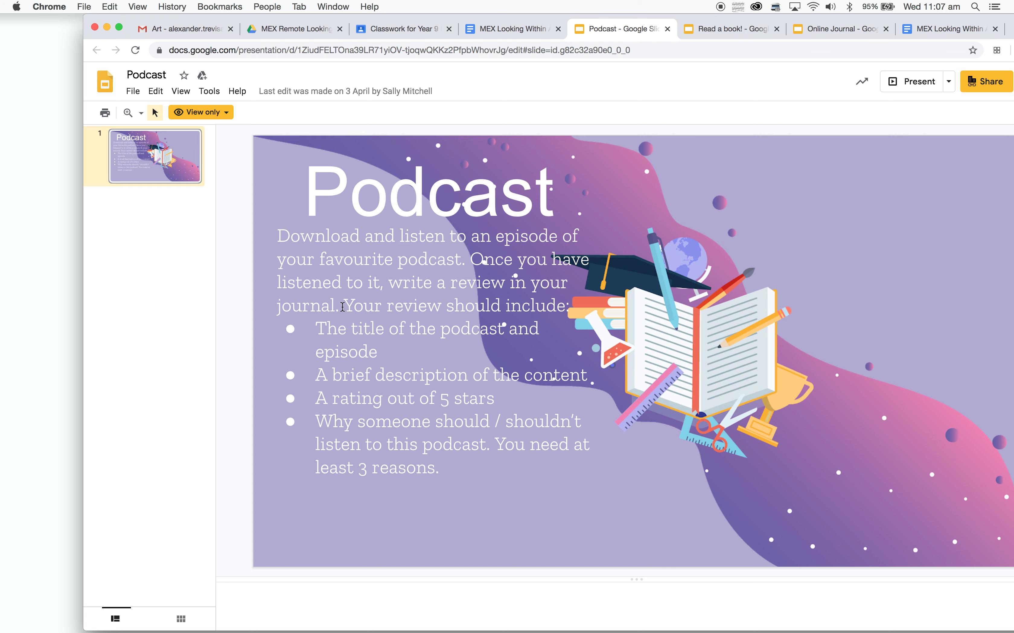
click(843, 29)
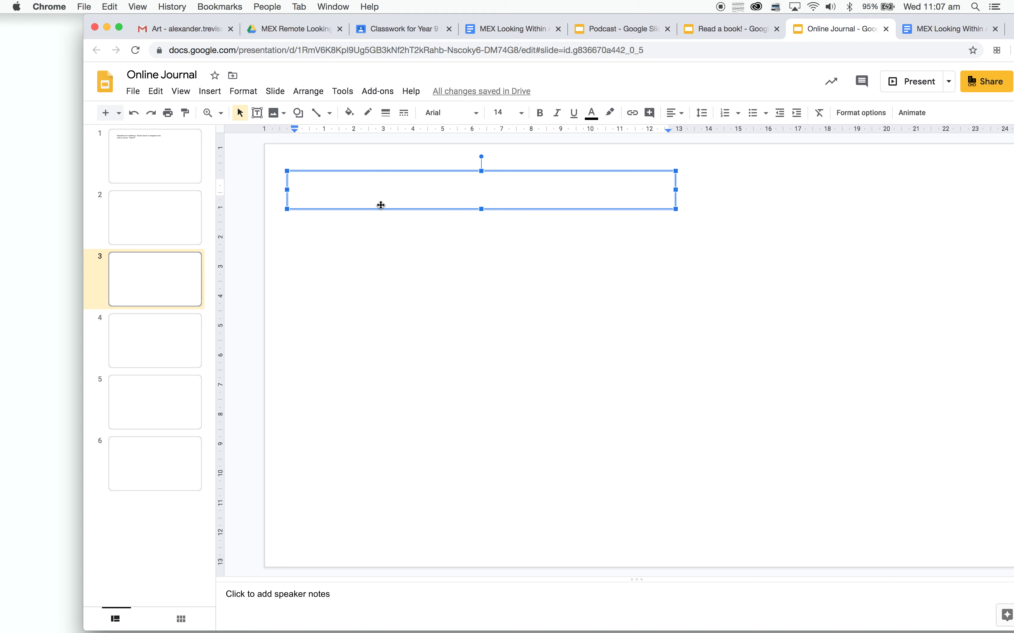
Enter 'Relaxation for wellbeing - Listen to your favourite podcast - Task #2' on slide 3, correcting typos.
click(510, 29)
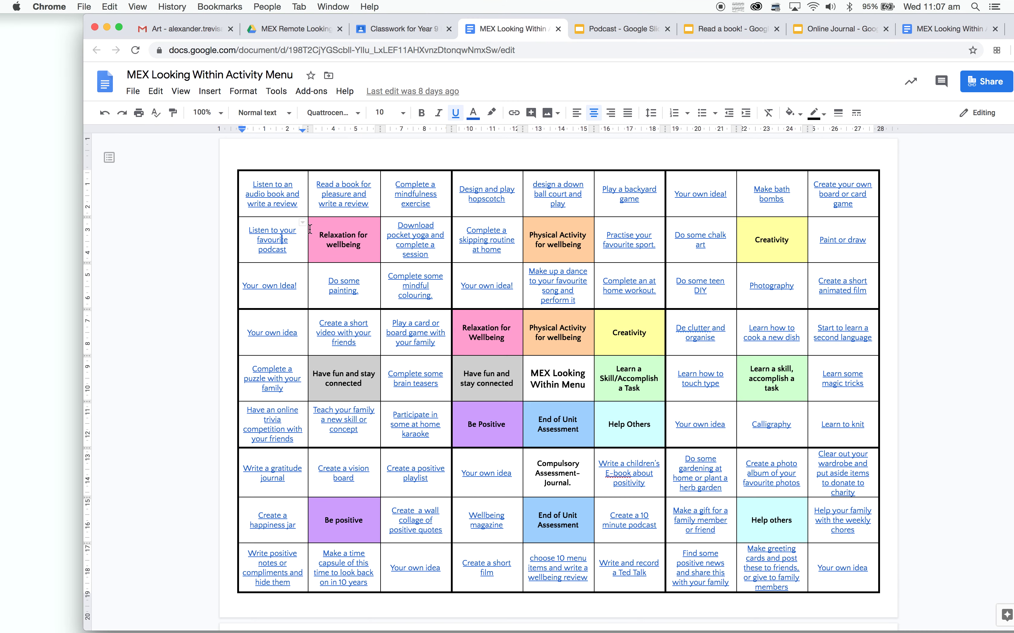
click(854, 28)
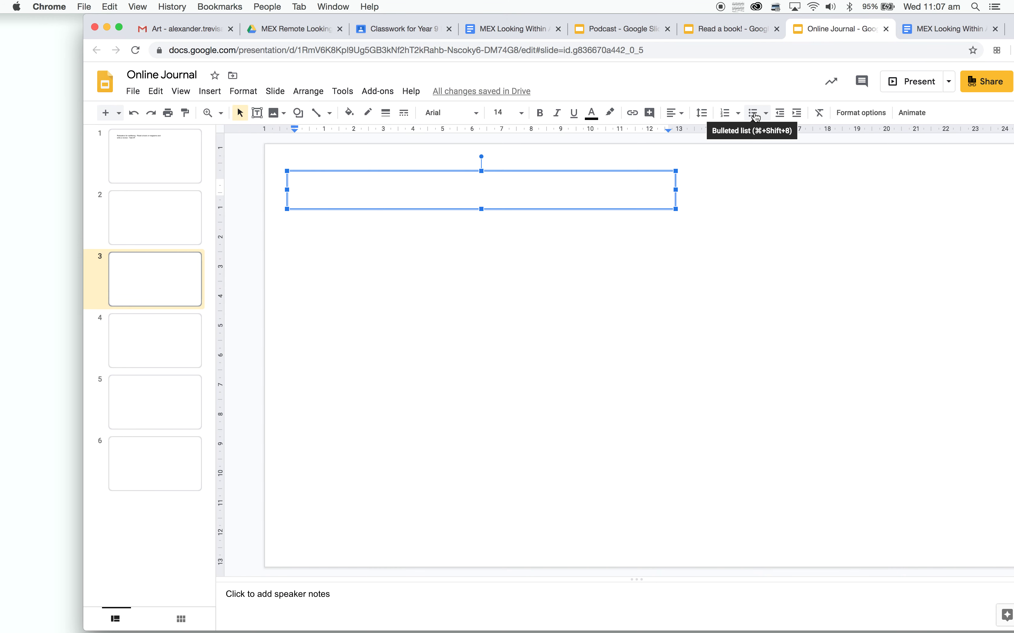
text(Relaxation )
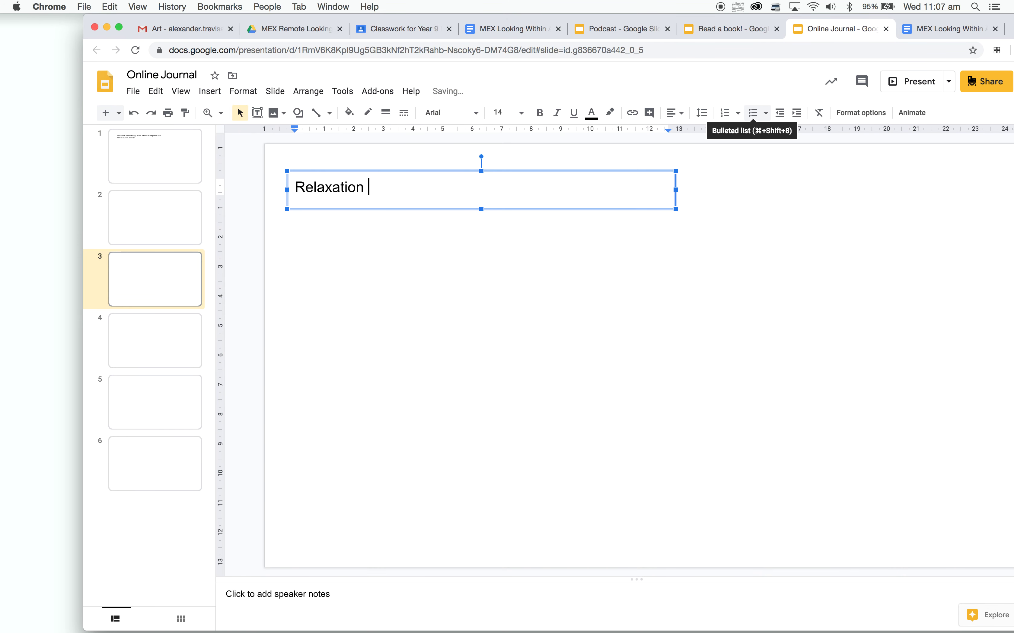
text(for wellbeing - )
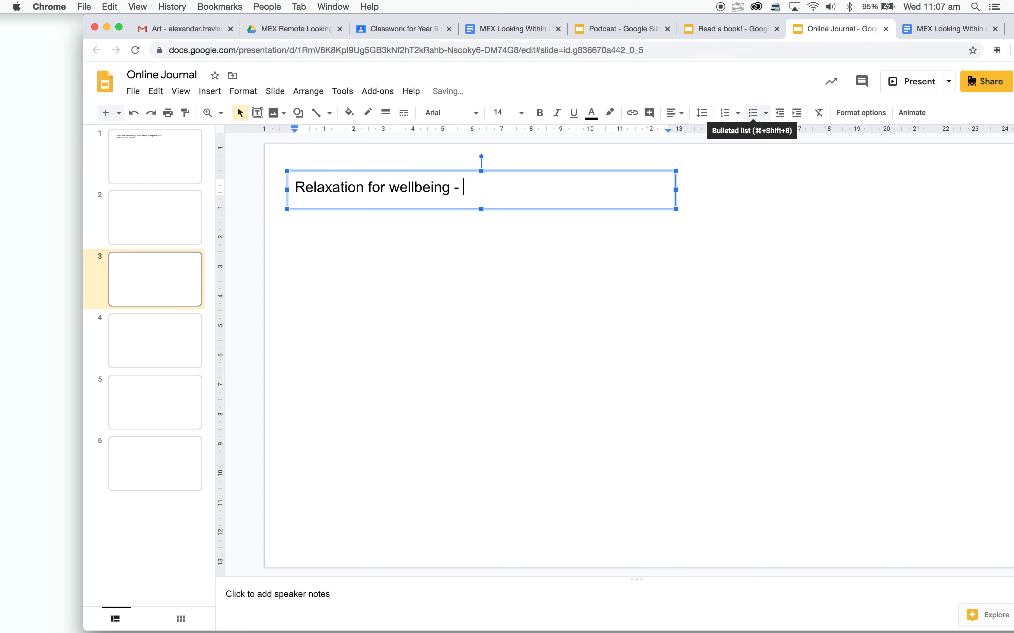
text(Listen to your favour)
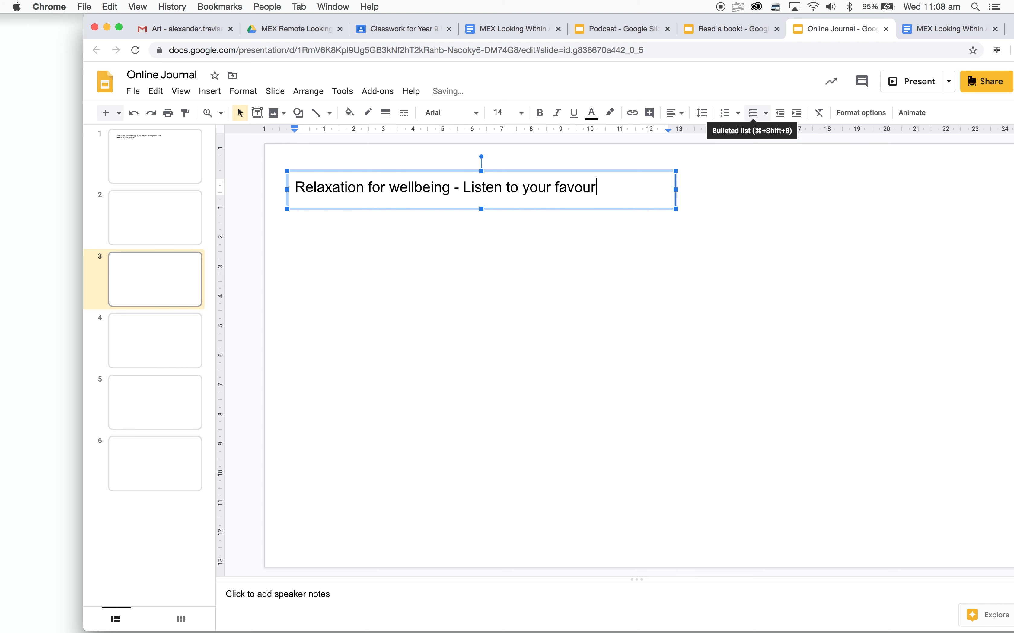
text(ite posdcats)
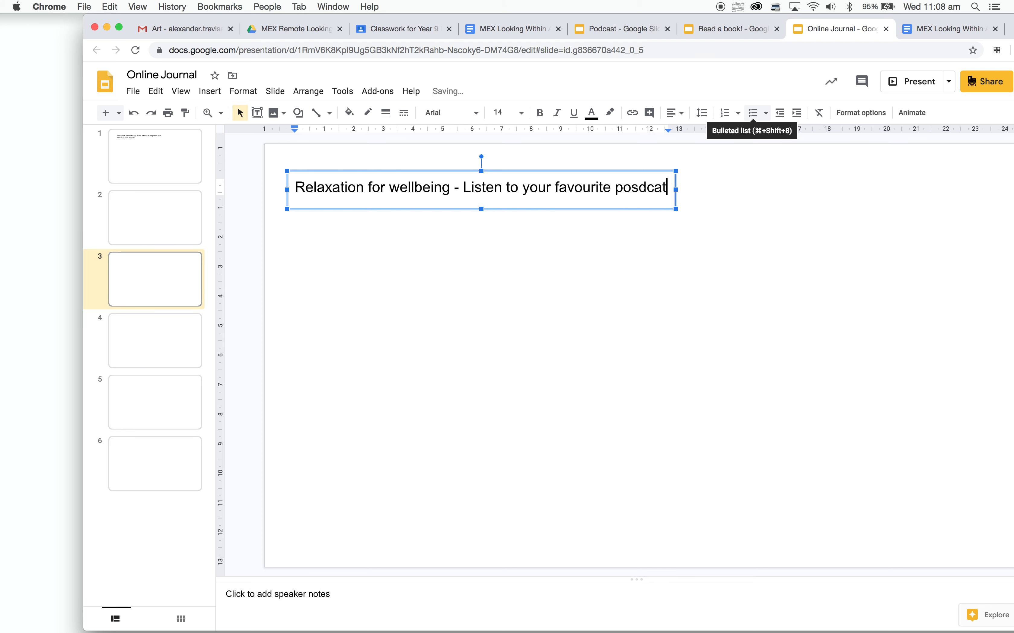
key(BackSpace)
key(BackSpace)
text(st)
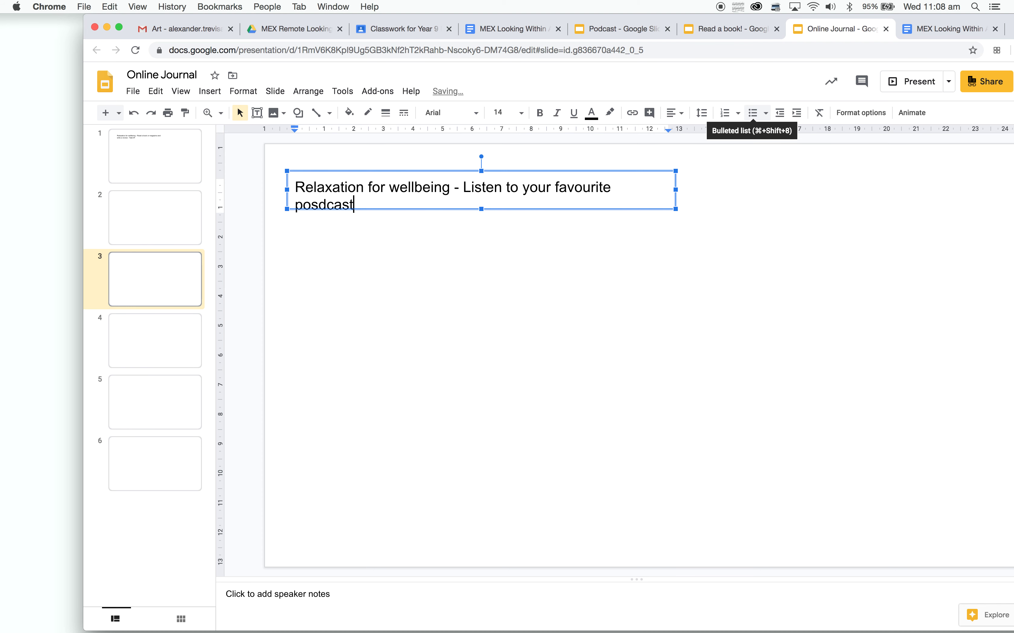
text( - Task #2)
click(317, 205)
key(BackSpace)
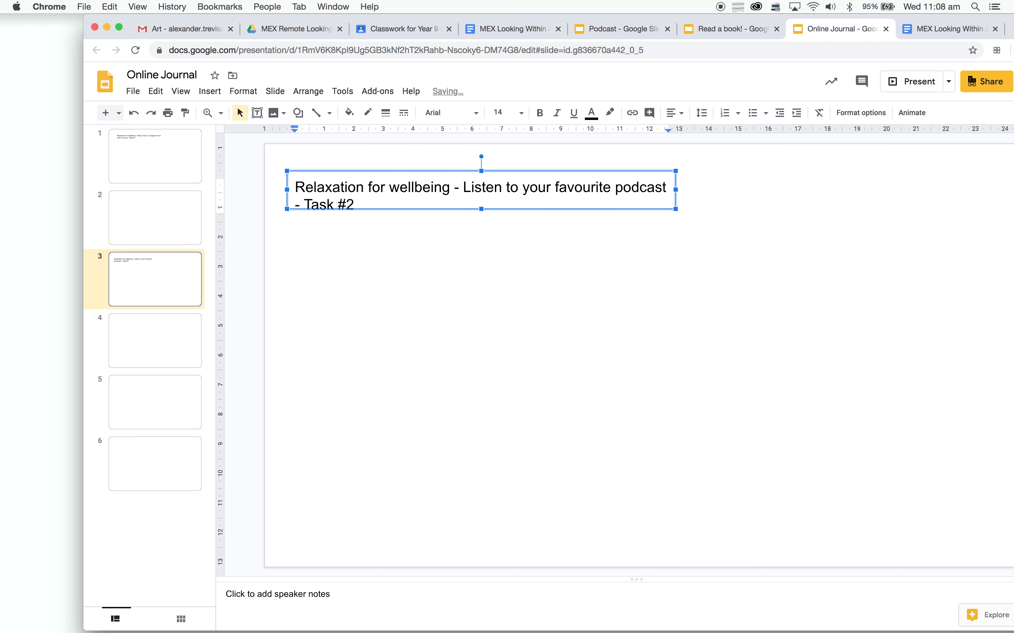
key(Right)
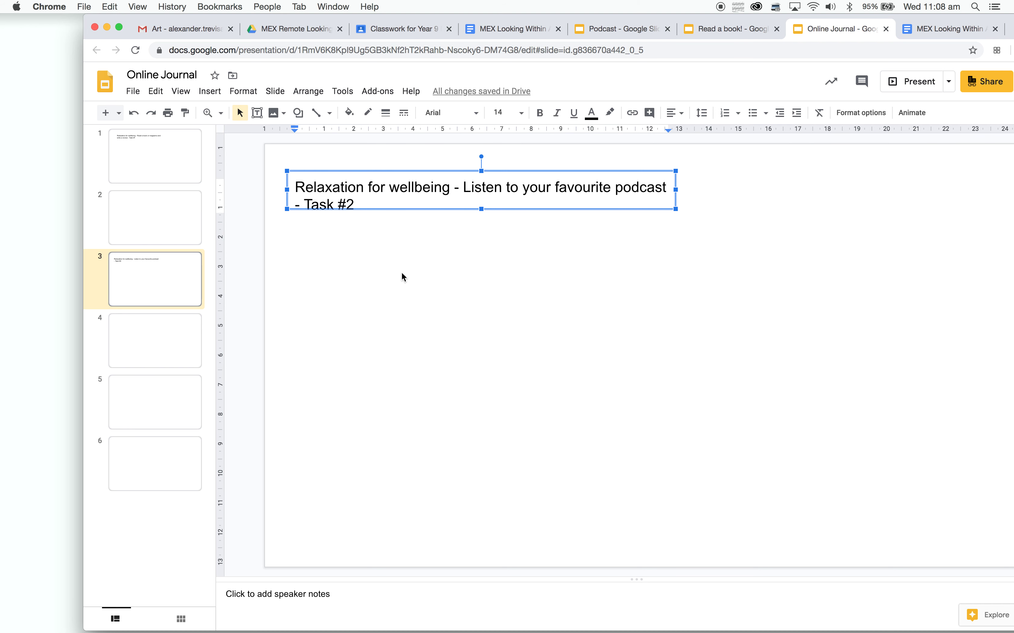
click(402, 274)
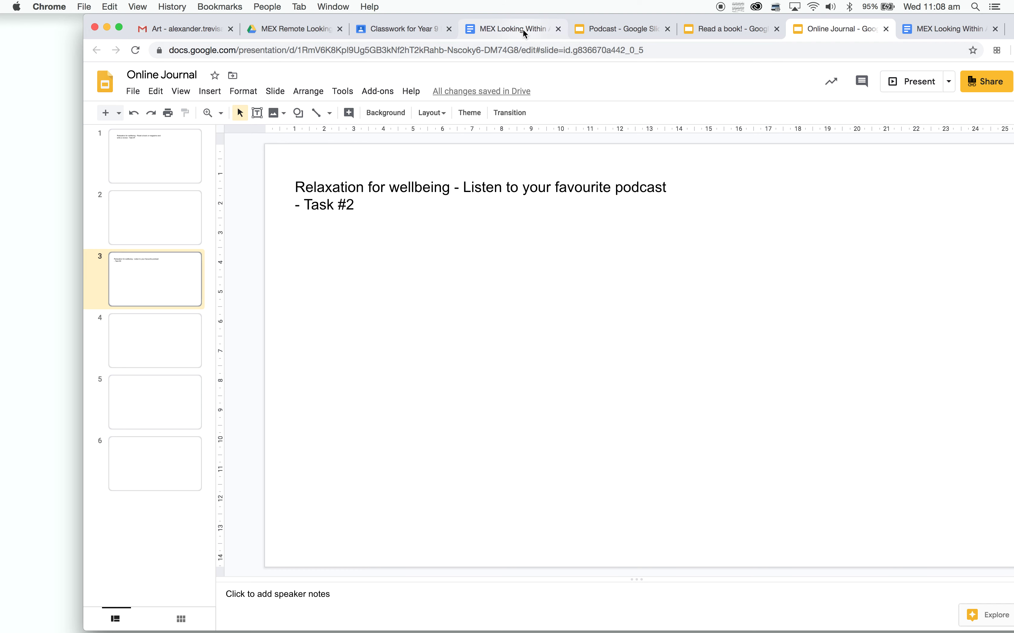
click(610, 28)
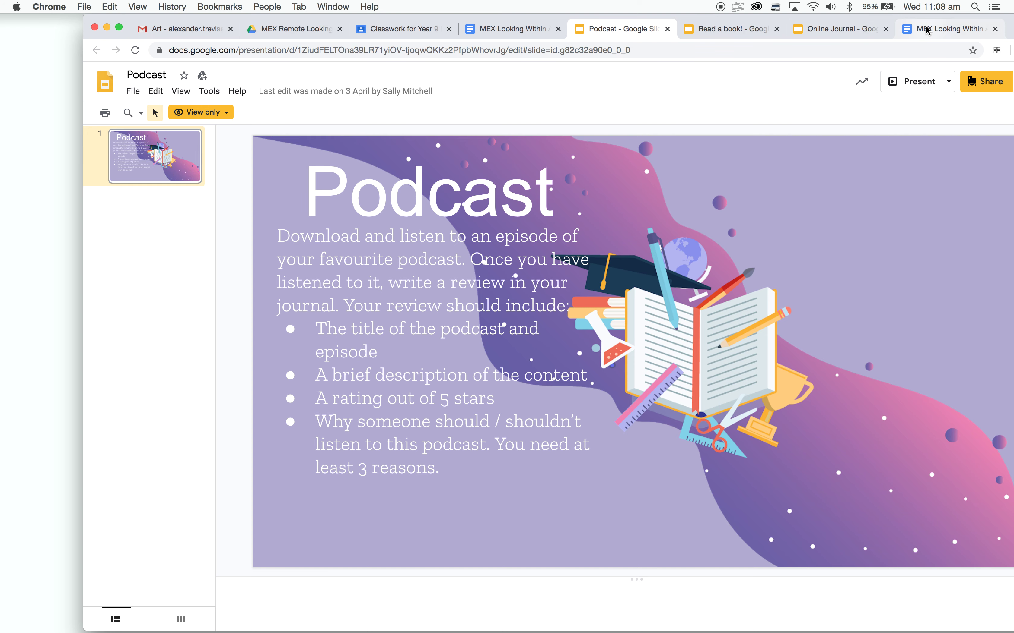
click(862, 29)
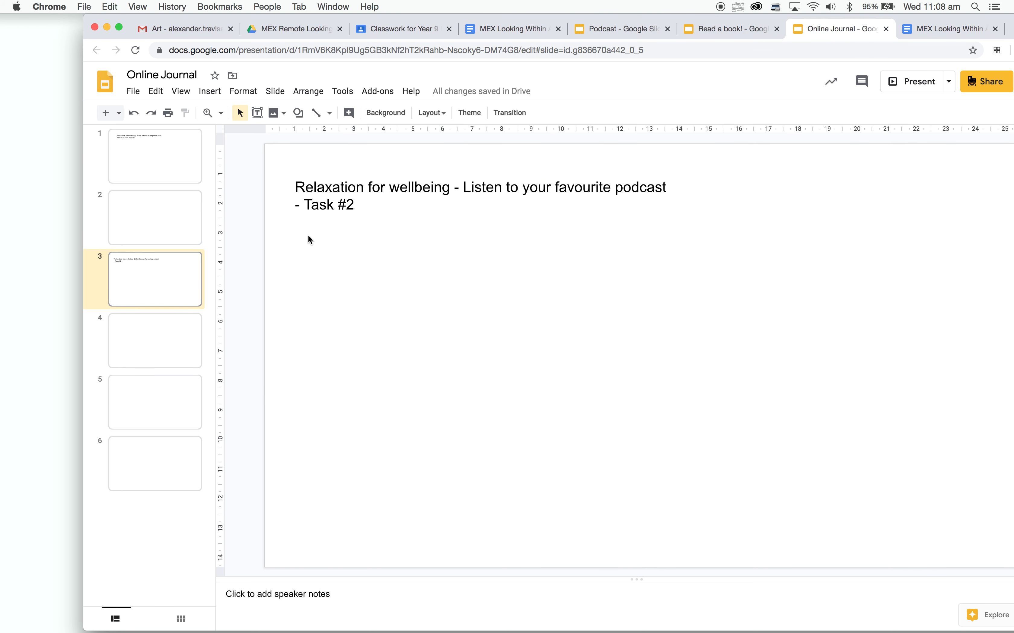